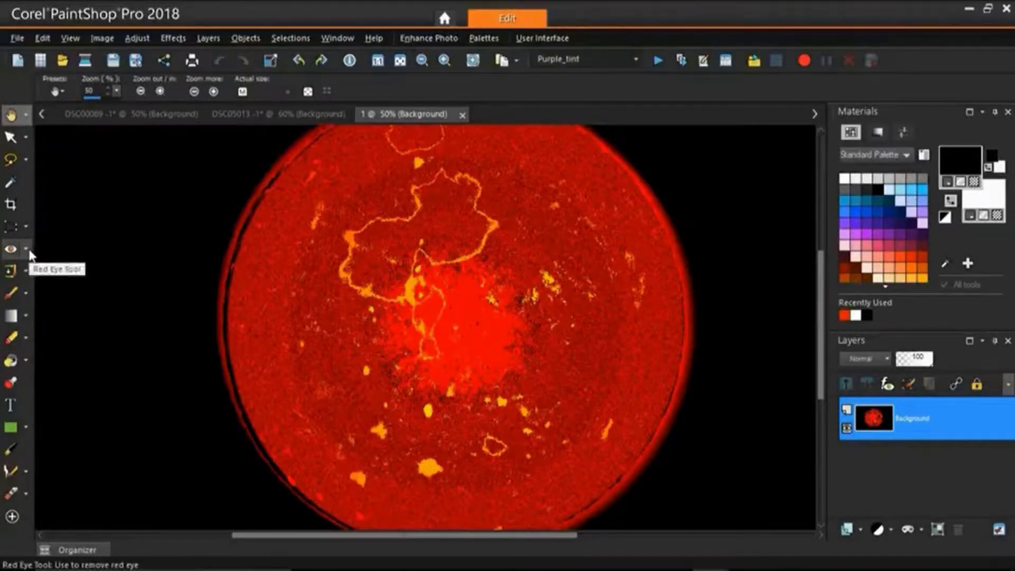
# Step: Remove the red eye from the dog in the DSC00089 photo with the Red Eye tool at size 118
pyautogui.click(28, 252)
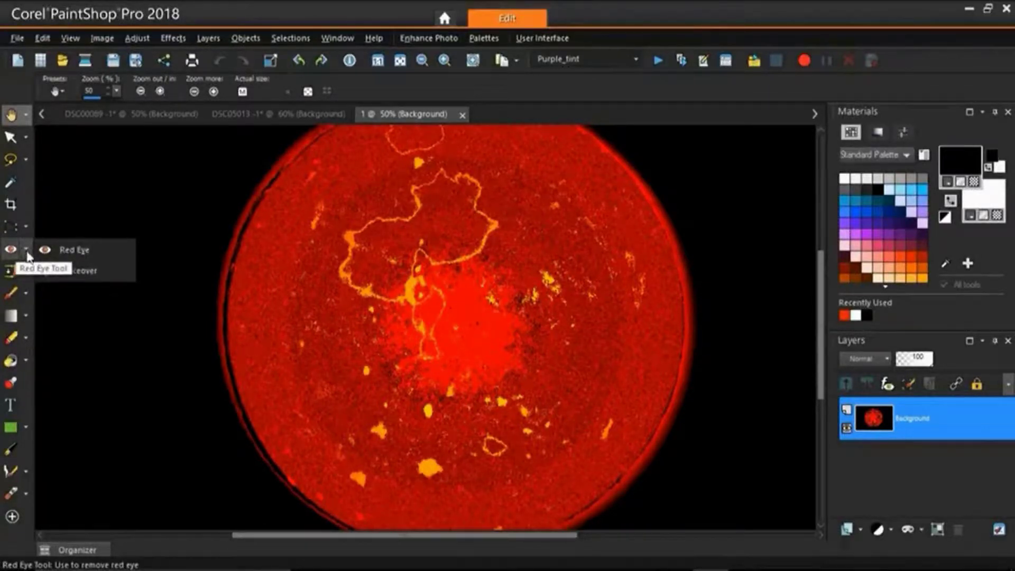
pyautogui.click(72, 252)
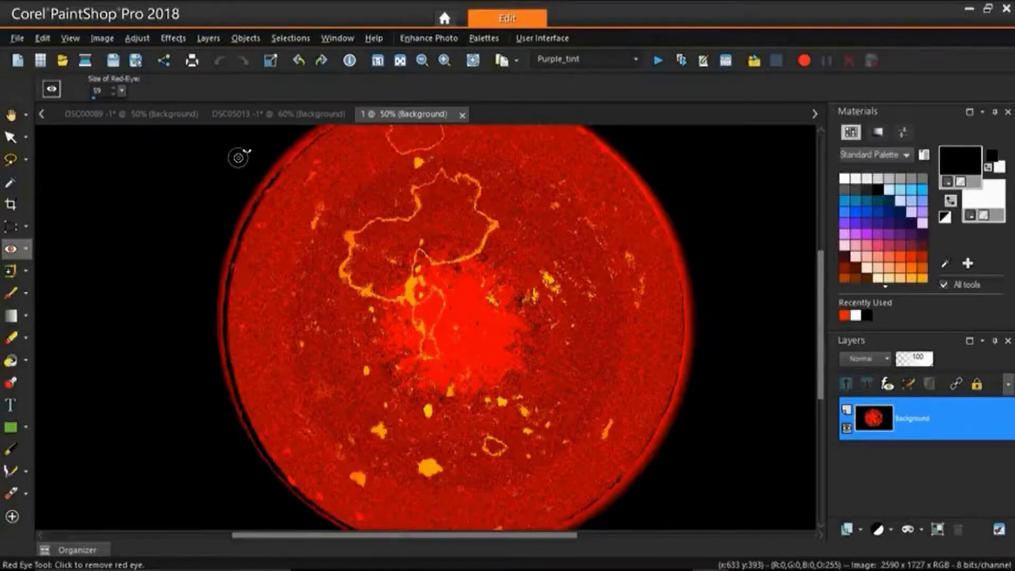
pyautogui.click(177, 115)
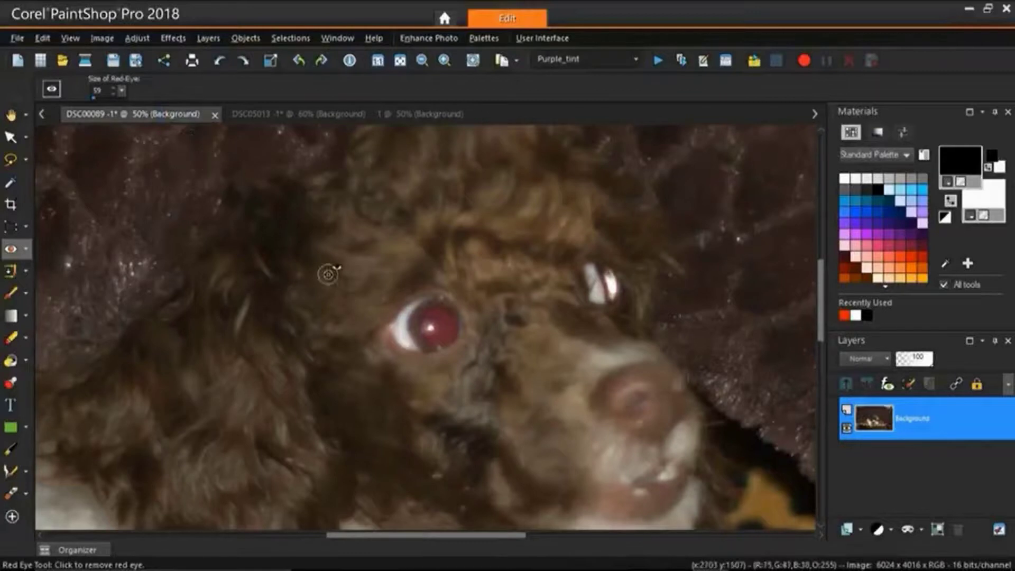
pyautogui.hotkey('ctrl', 'w')
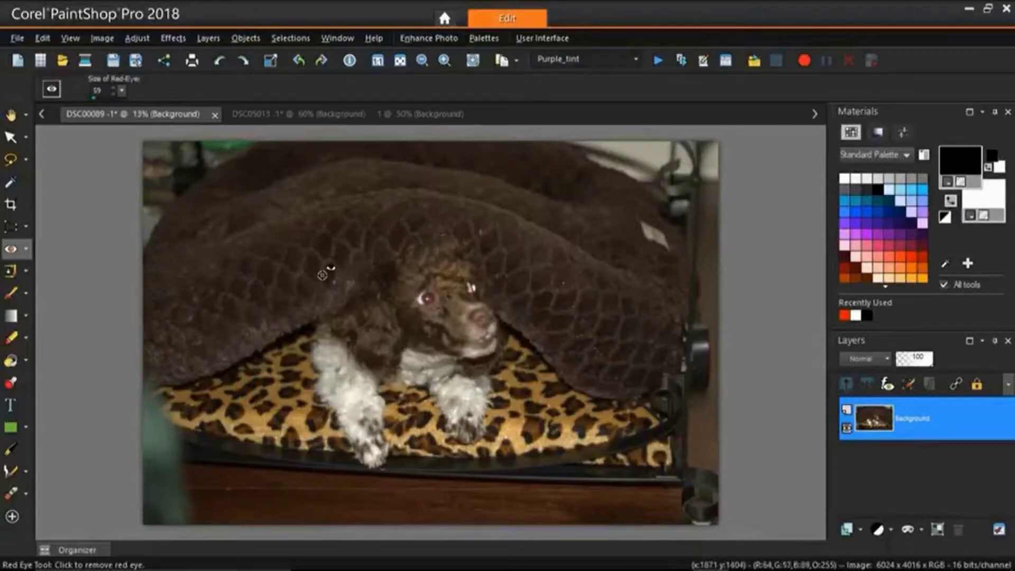
pyautogui.scroll(5, 323, 275)
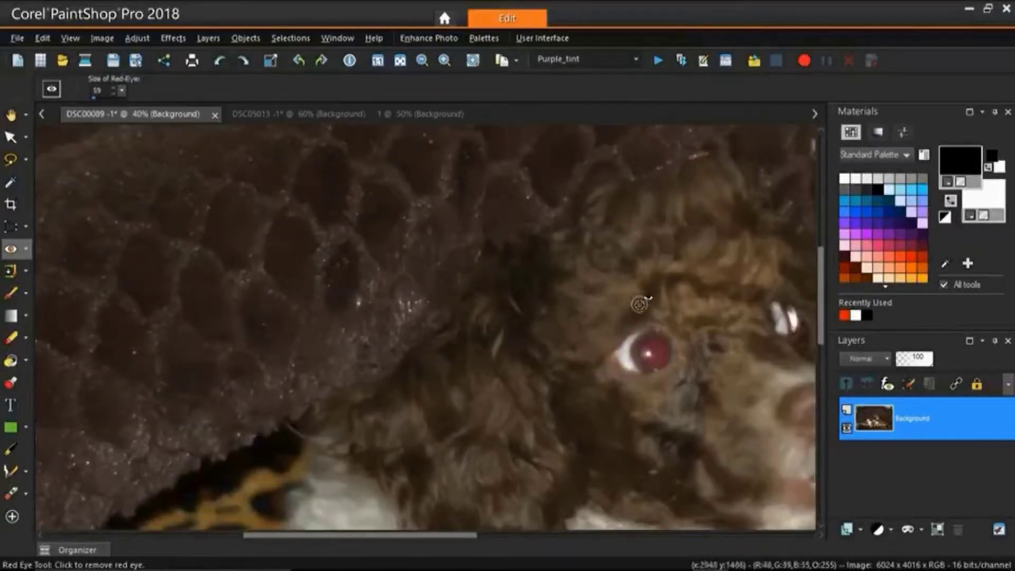
pyautogui.scroll(-2, 571, 356)
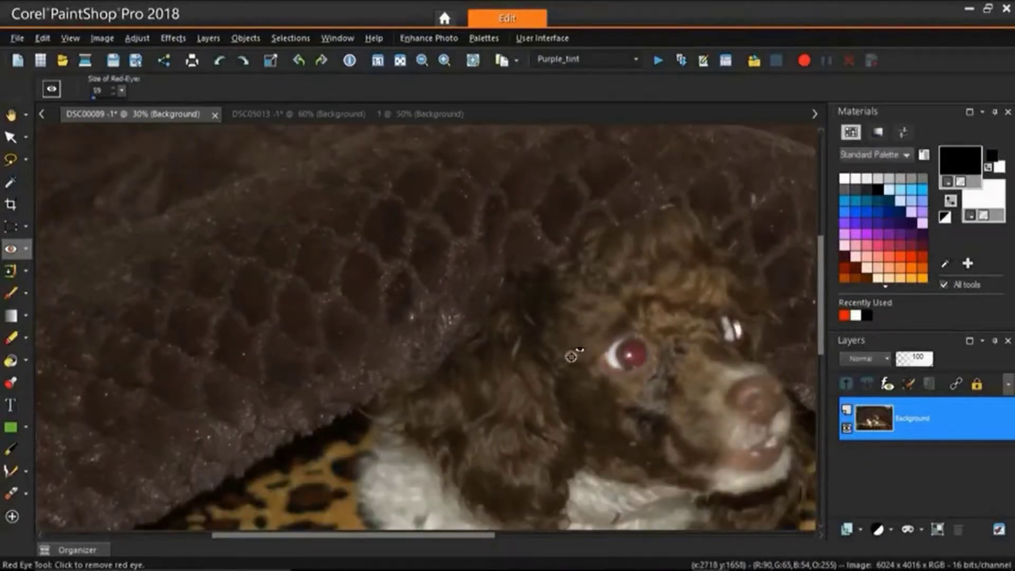
pyautogui.click(475, 536)
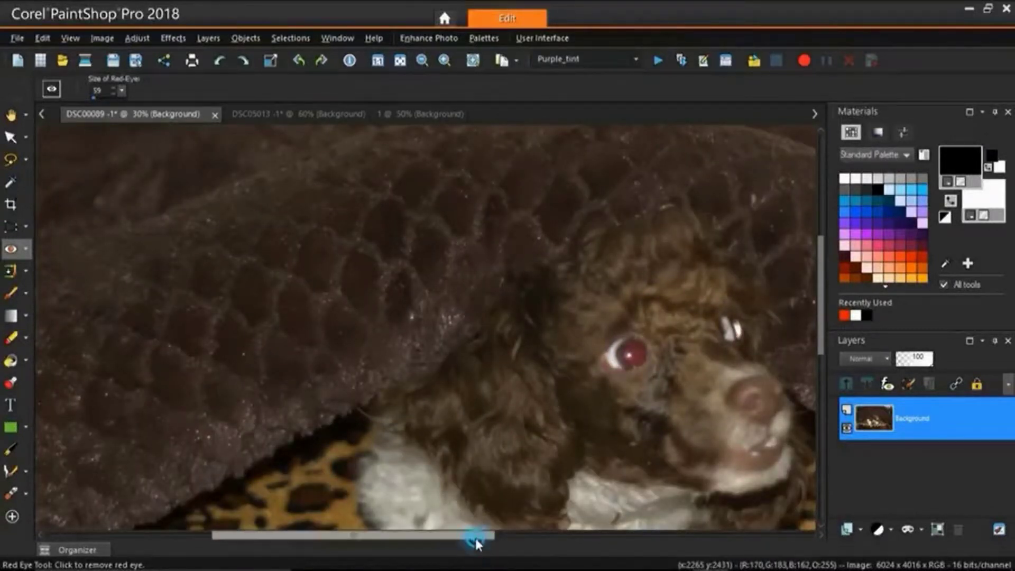
pyautogui.moveTo(475, 537); pyautogui.dragTo(522, 536)
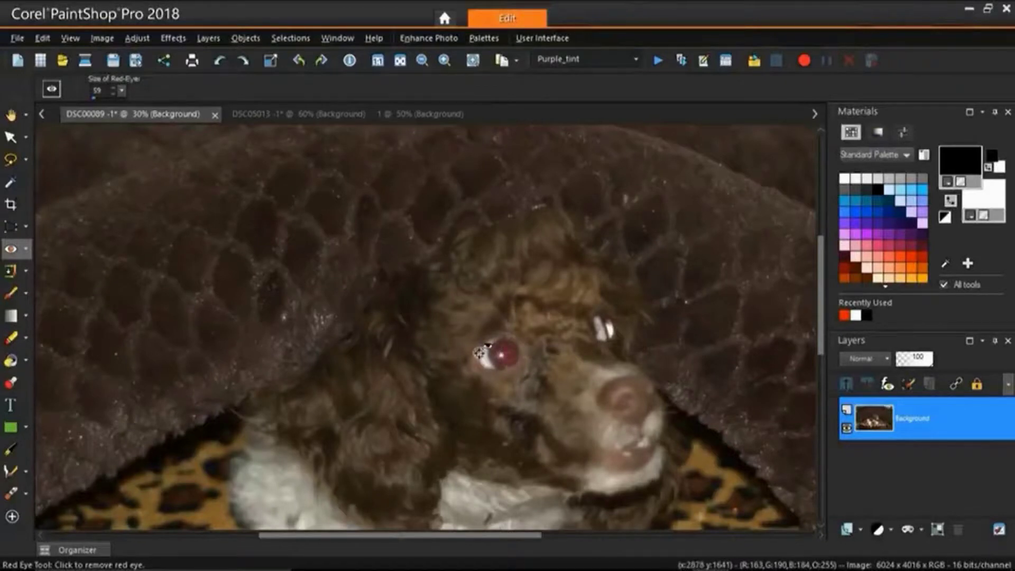
pyautogui.click(122, 90)
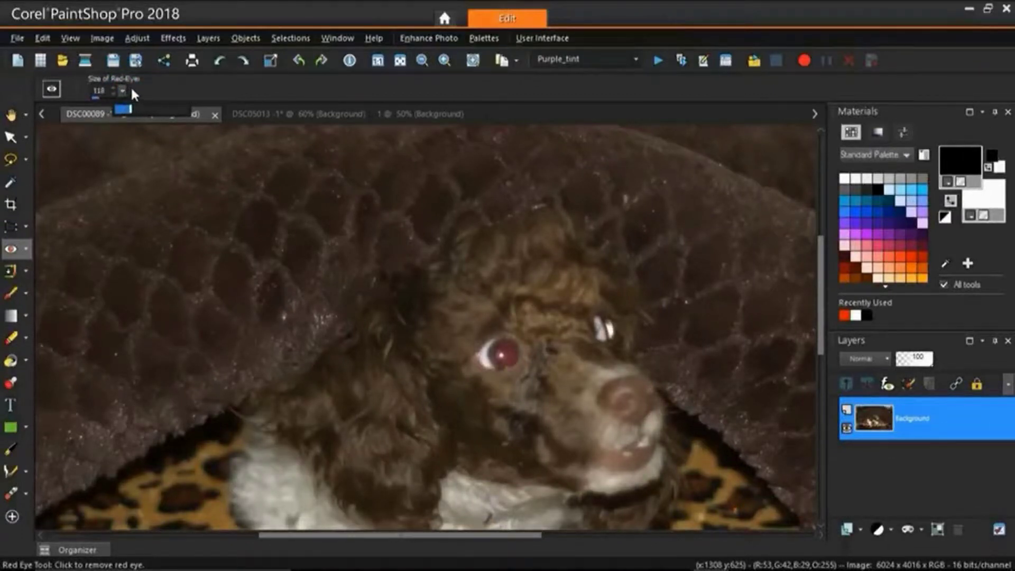
pyautogui.click(125, 109)
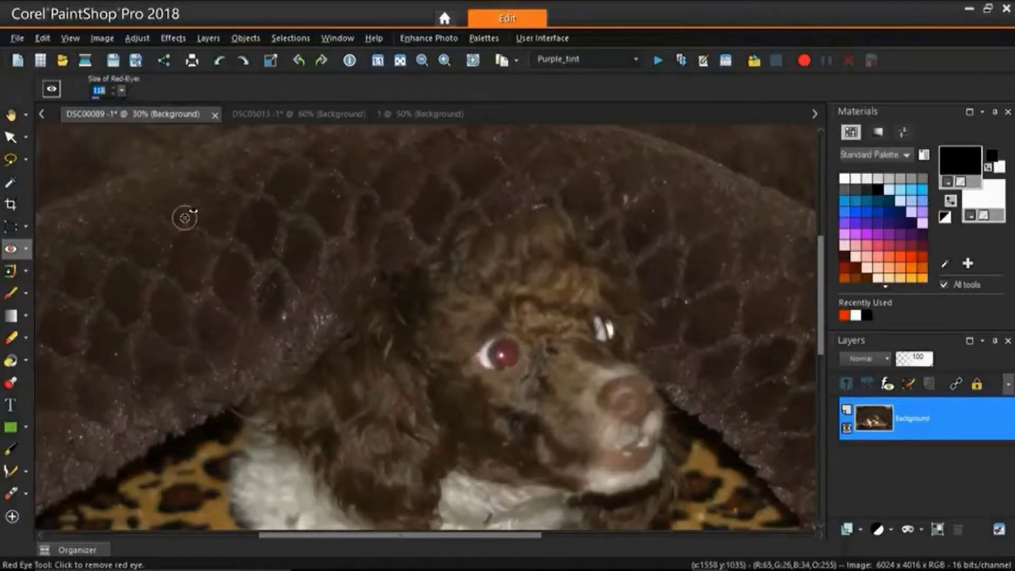
pyautogui.click(506, 353)
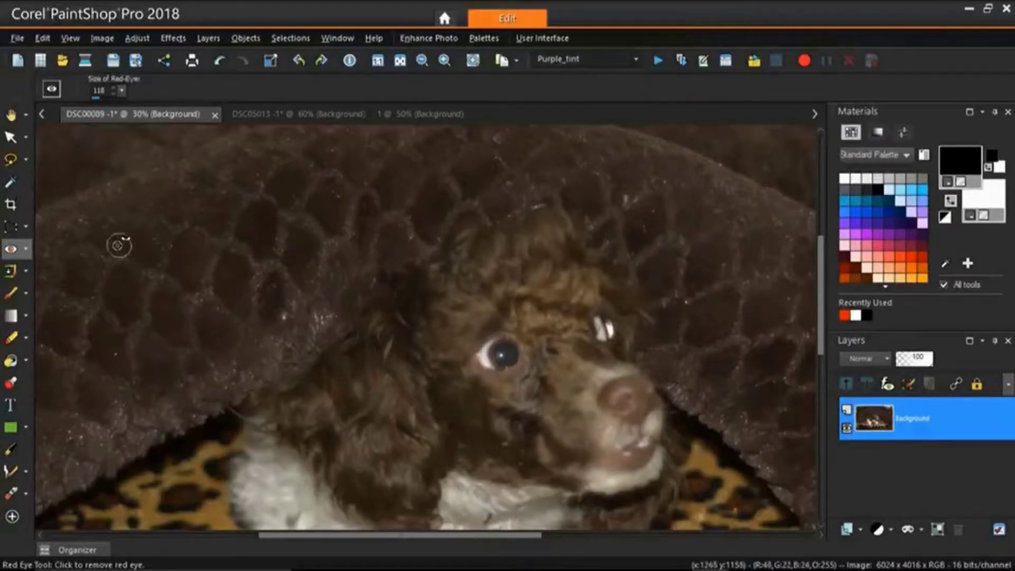
# Step: Set up the Makeover tool's Blemish Fixer at size 41 on the DSC05013 skin photo
pyautogui.click(26, 249)
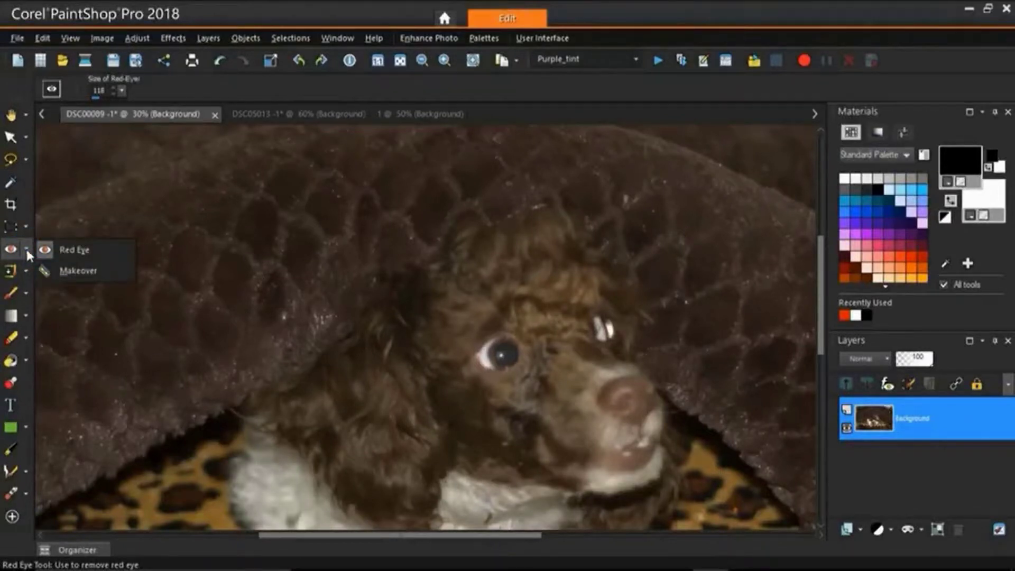
pyautogui.click(74, 271)
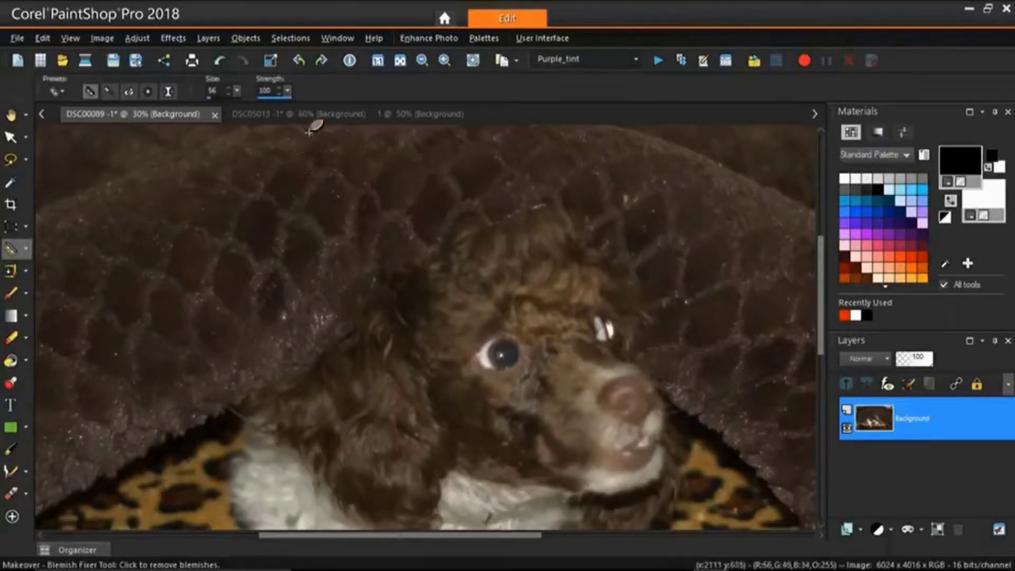
pyautogui.click(306, 114)
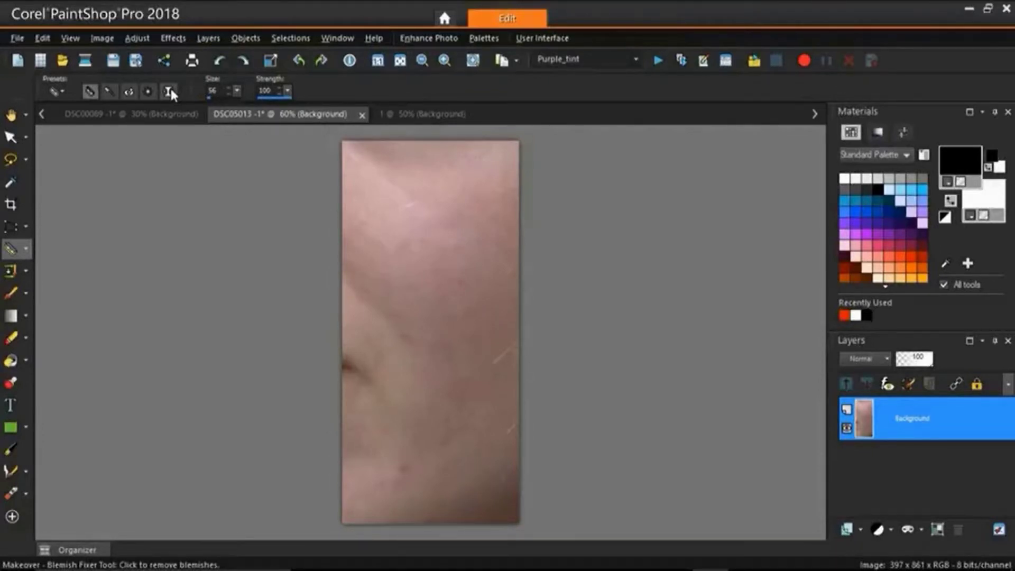
pyautogui.click(91, 92)
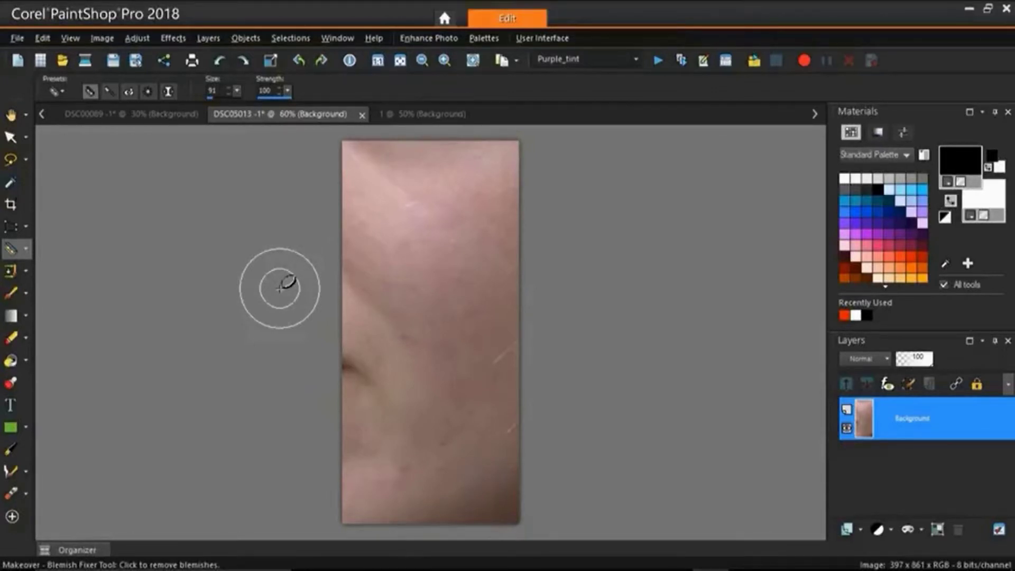
pyautogui.scroll(2, 249, 241)
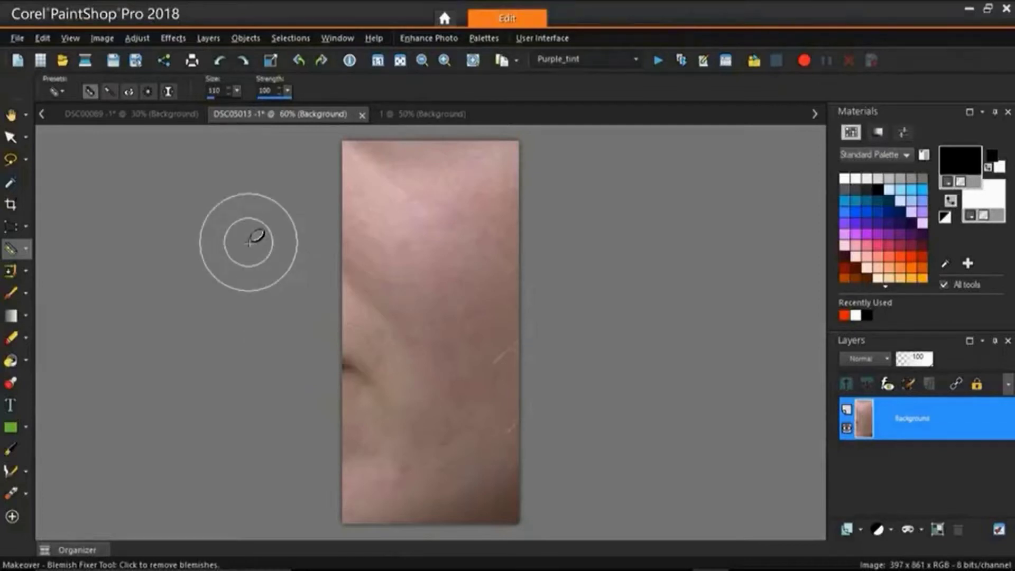
pyautogui.click(237, 91)
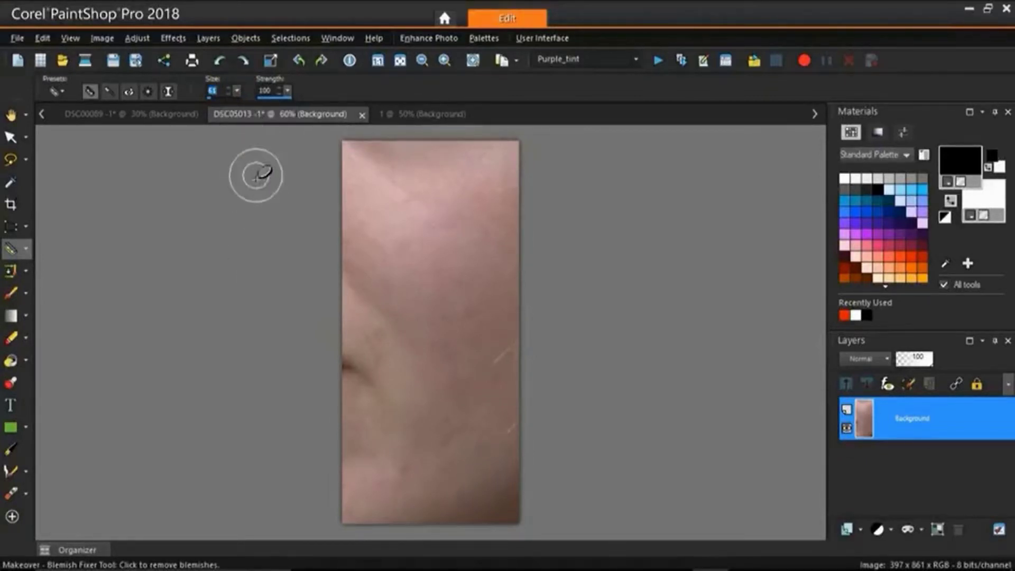
pyautogui.click(237, 91)
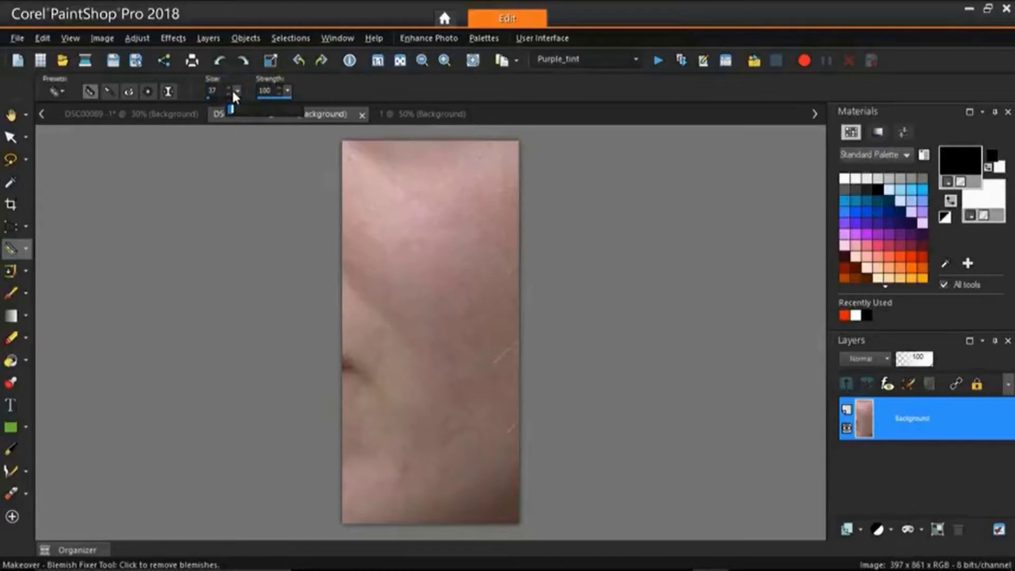
pyautogui.click(233, 88)
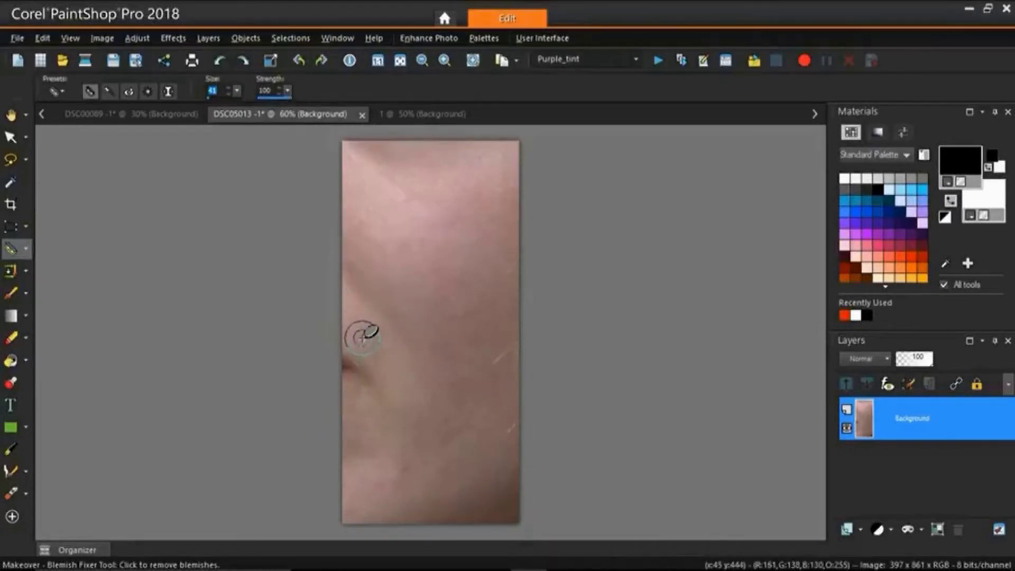
# Step: Try the Blemish Fixer at full strength on the skin just above the dark crease, and undo the last fix
pyautogui.click(361, 336)
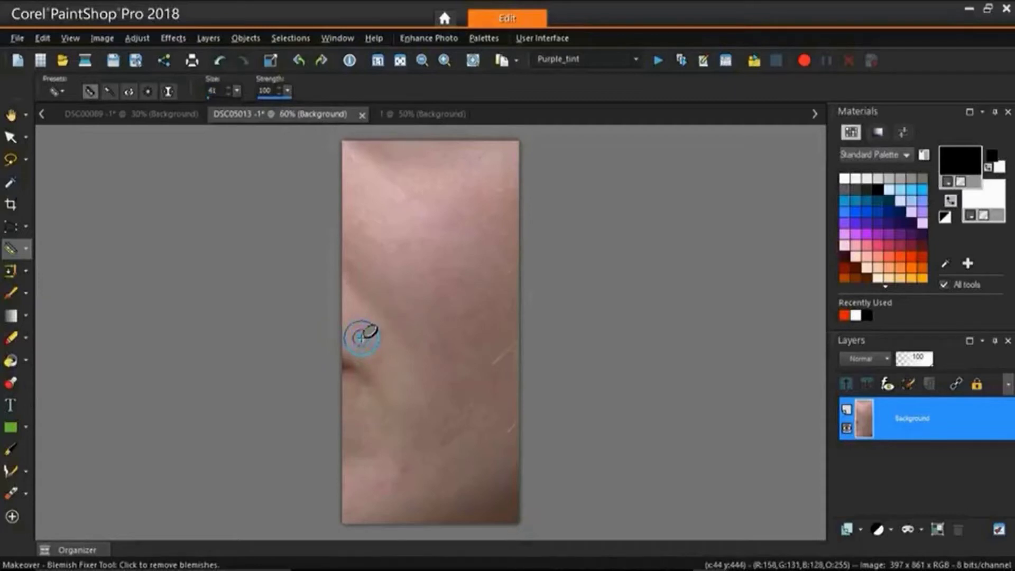
pyautogui.click(362, 344)
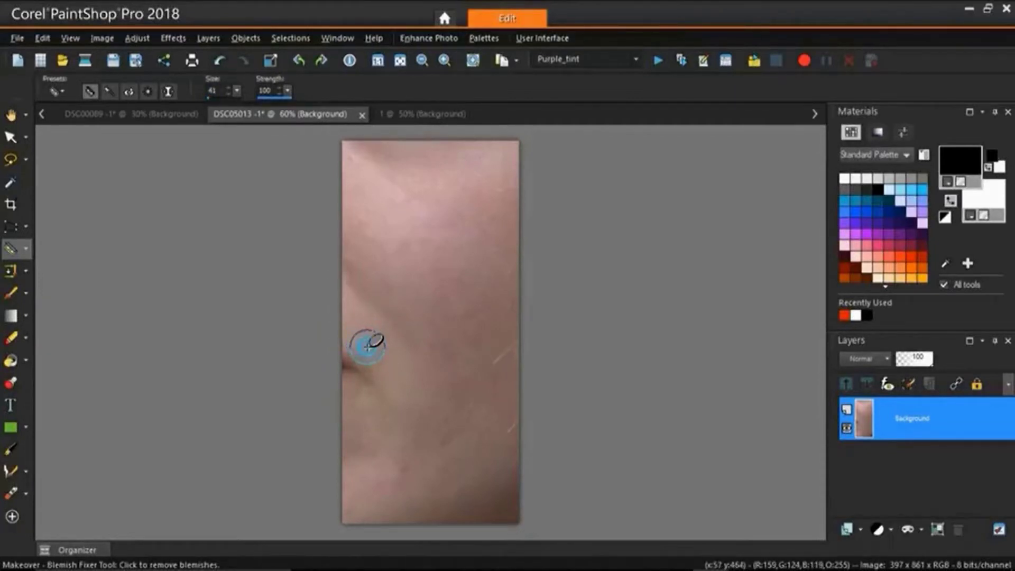
pyautogui.click(372, 352)
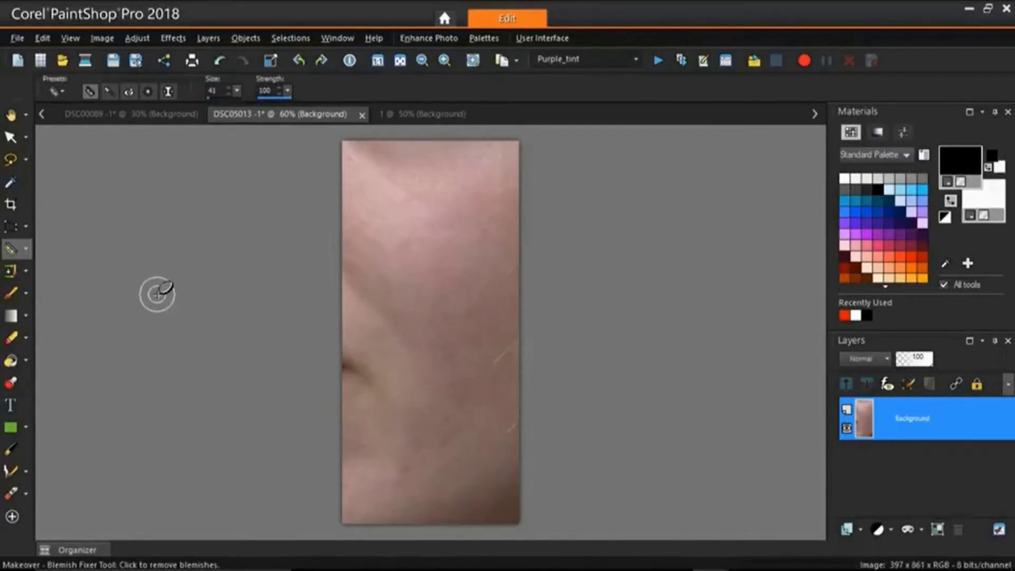
pyautogui.hotkey('ctrl', 'z')
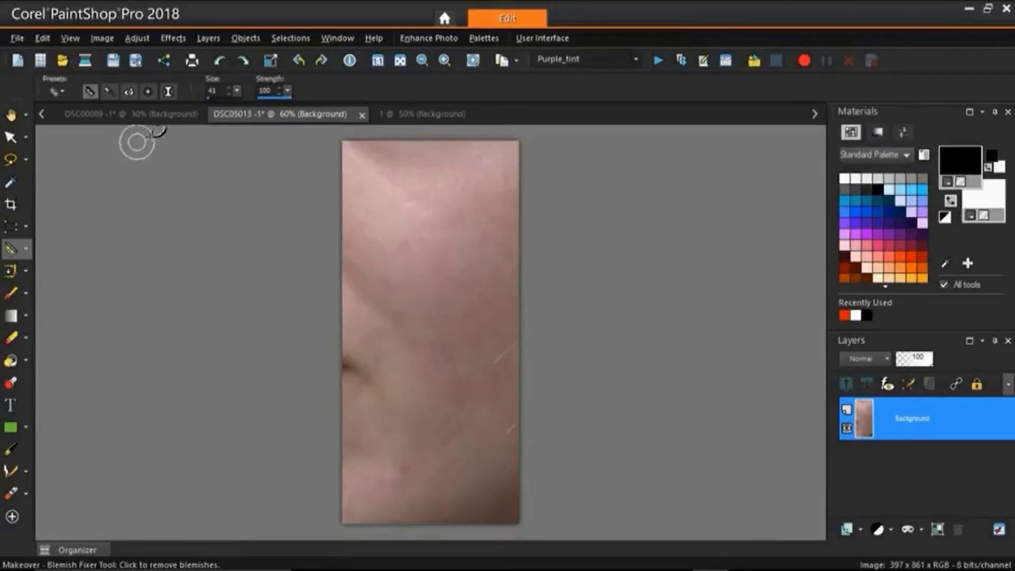
# Step: Lower the Blemish Fixer strength to 46 and retouch the skin around the dark crease at the photo's left edge
pyautogui.moveTo(288, 89); pyautogui.dragTo(282, 90)
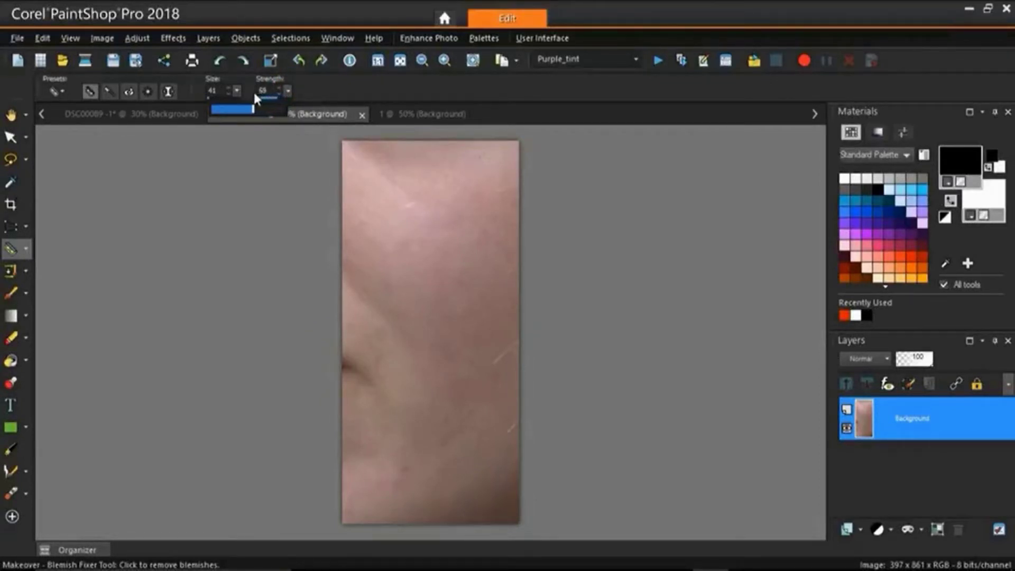
pyautogui.moveTo(250, 93); pyautogui.dragTo(246, 93)
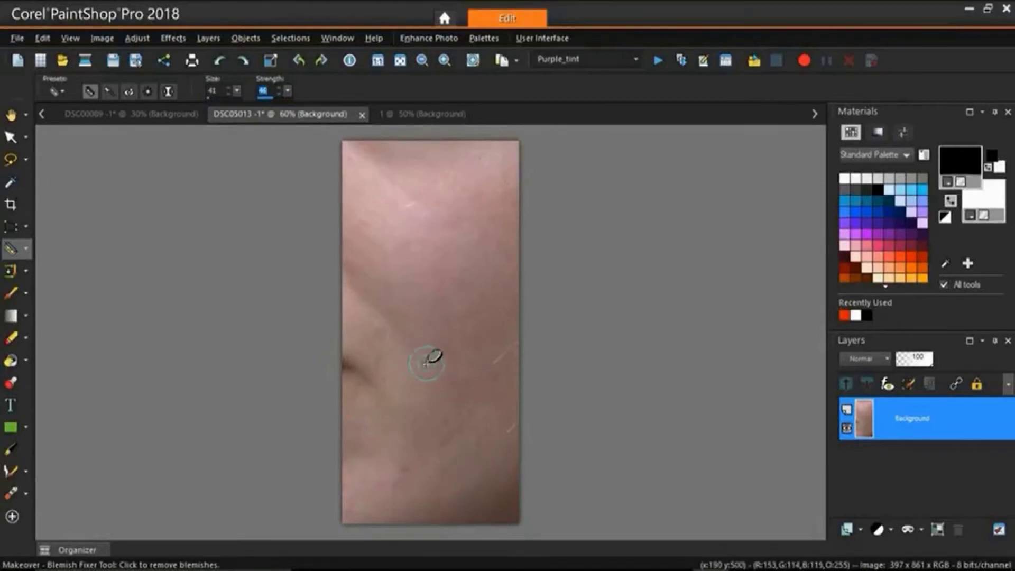
pyautogui.click(357, 328)
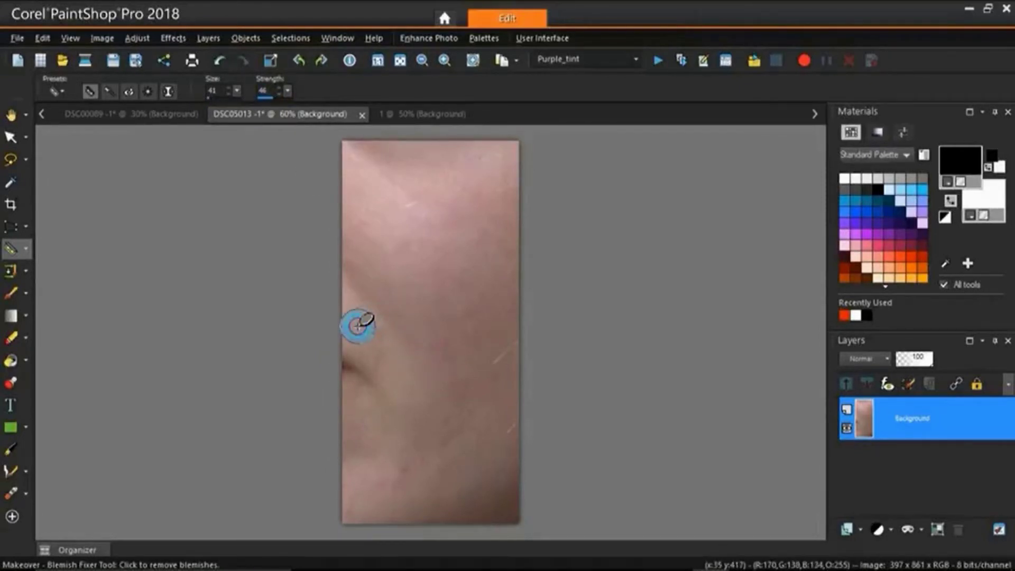
pyautogui.click(375, 349)
pyautogui.click(380, 358)
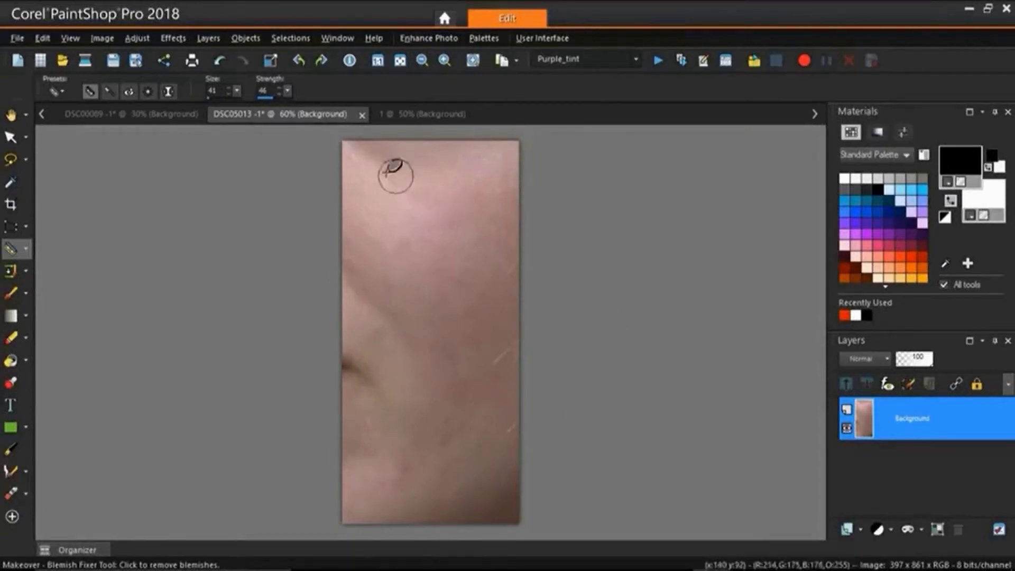
# Step: Set the Blemish Fixer strength to 100 and remove the dark spot in the lower skin area and the light mark near the top
pyautogui.click(285, 92)
pyautogui.moveTo(286, 92); pyautogui.dragTo(336, 85)
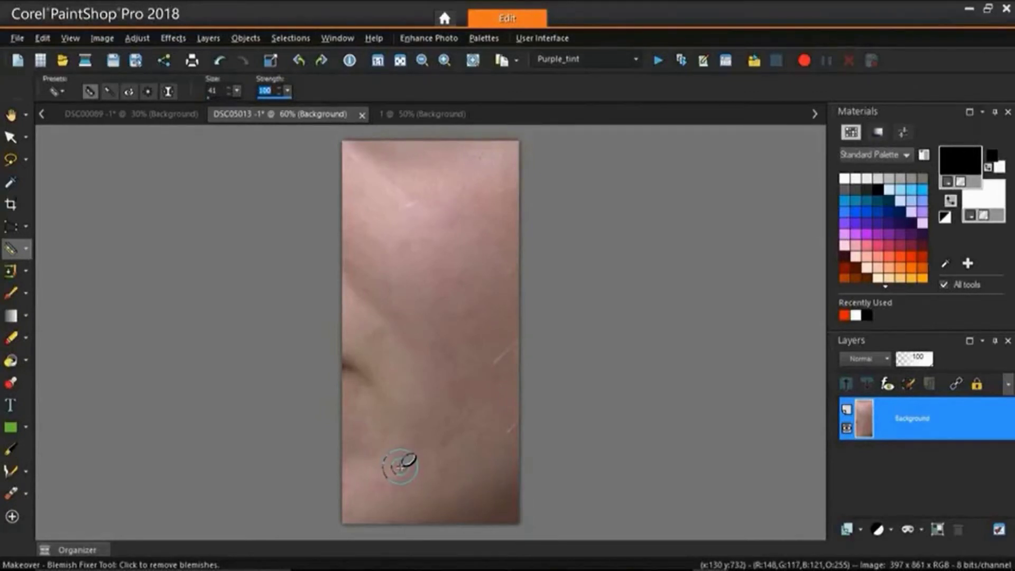
pyautogui.click(399, 462)
pyautogui.click(391, 464)
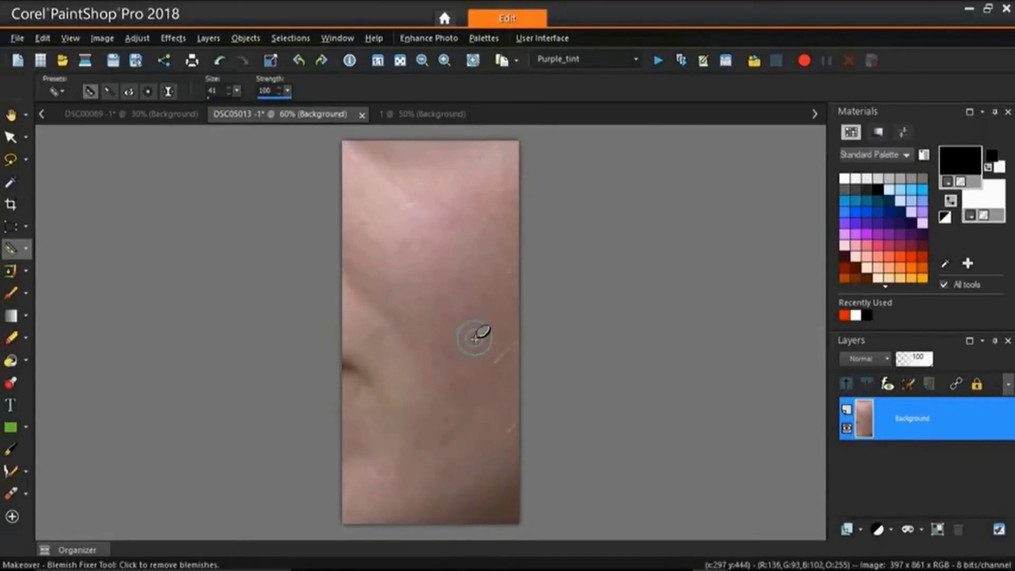
pyautogui.click(415, 200)
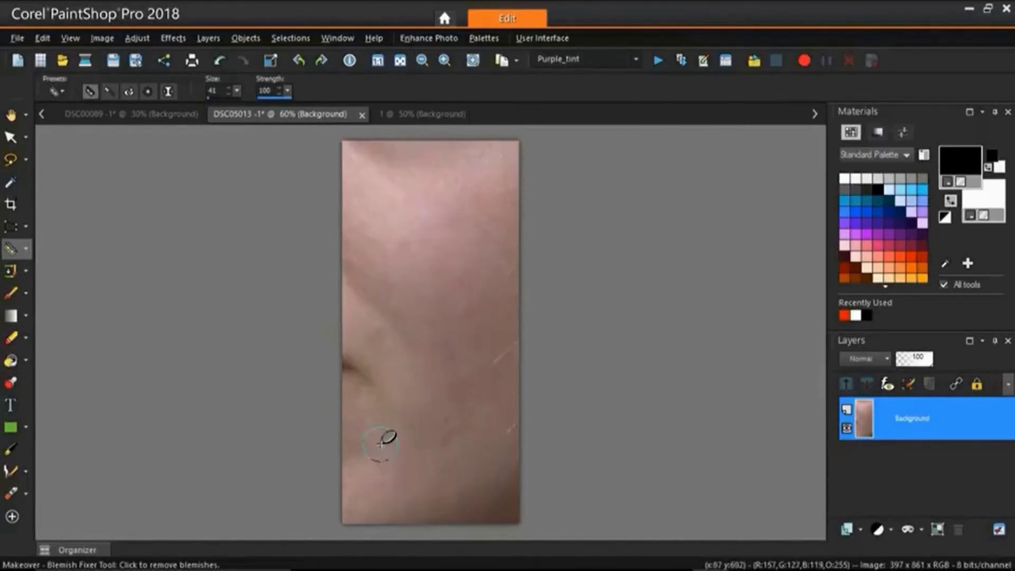
pyautogui.click(382, 468)
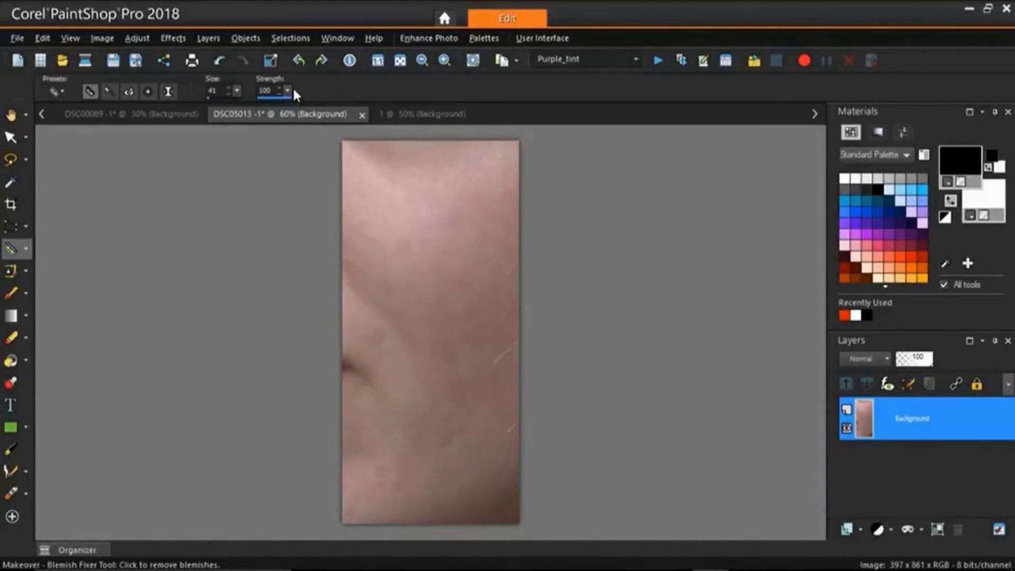
# Step: Set the Blemish Fixer strength to 84 and retouch the lower middle of the skin
pyautogui.moveTo(288, 90); pyautogui.dragTo(284, 89)
pyautogui.click(288, 89)
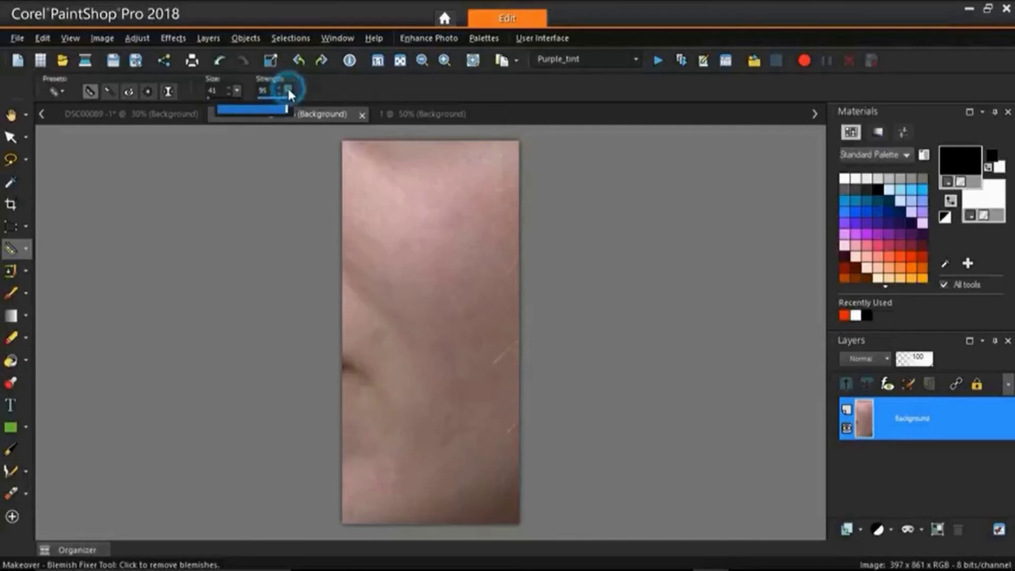
pyautogui.moveTo(281, 87); pyautogui.dragTo(286, 90)
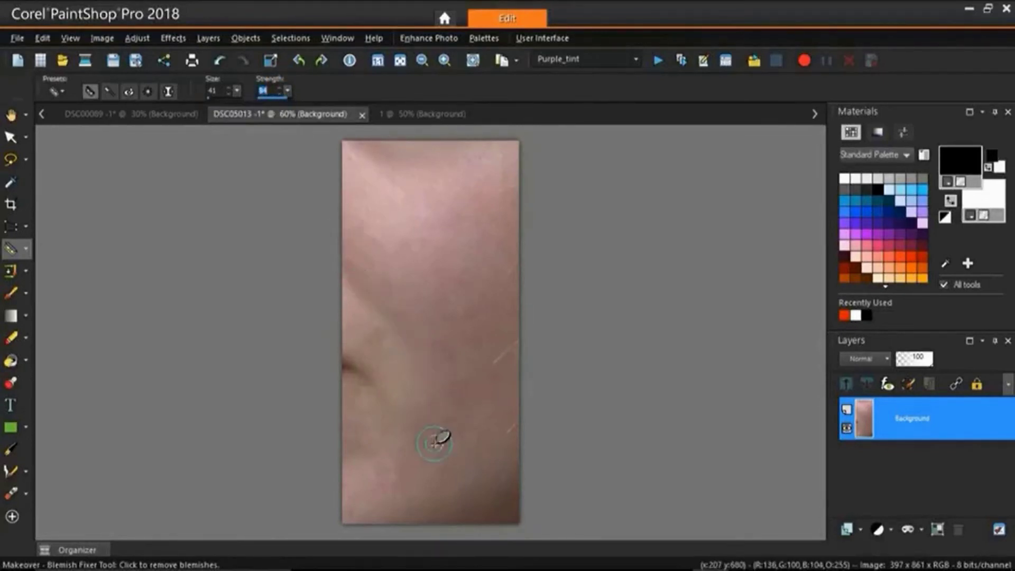
pyautogui.click(437, 474)
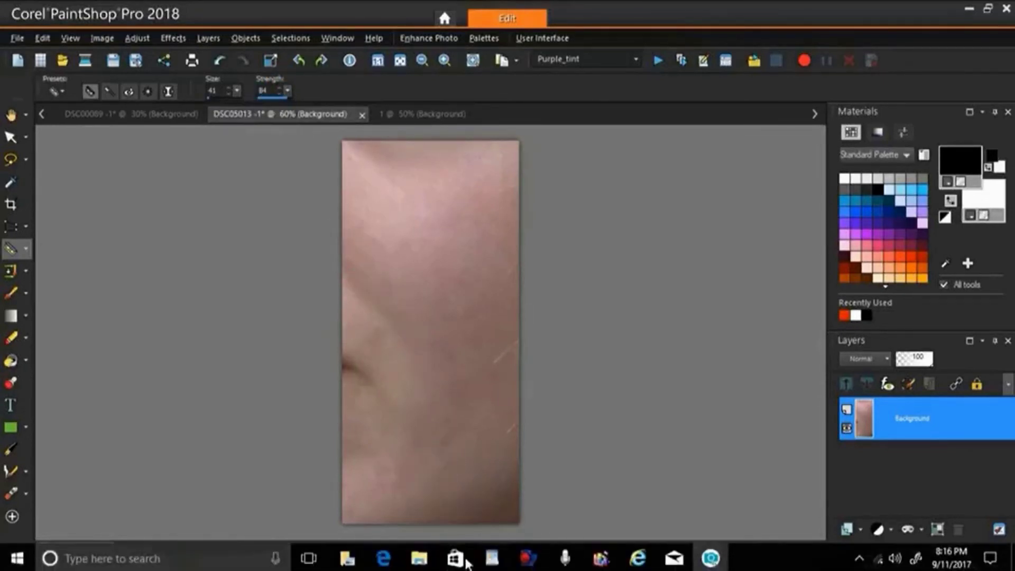
pyautogui.click(447, 313)
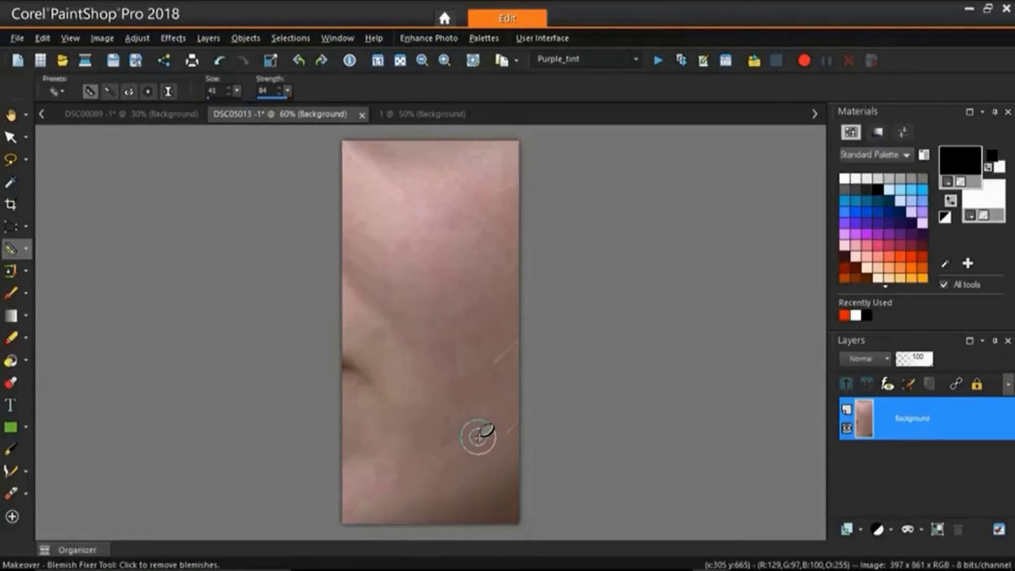
# Step: Remove the two light scratches along the right edge of the skin photo with the Blemish Fixer
pyautogui.click(494, 359)
pyautogui.click(503, 358)
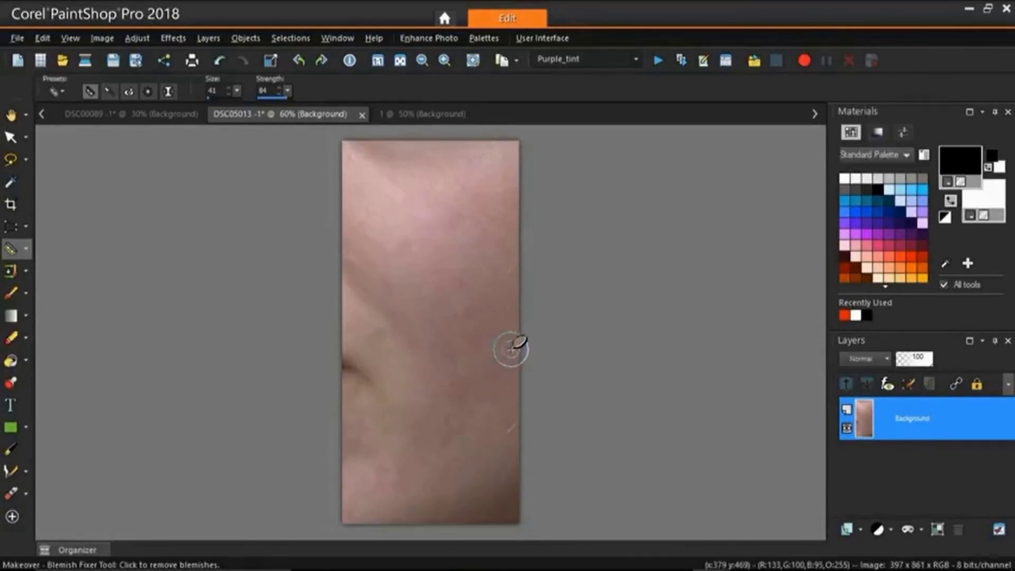
pyautogui.click(514, 349)
pyautogui.moveTo(515, 343); pyautogui.dragTo(524, 365)
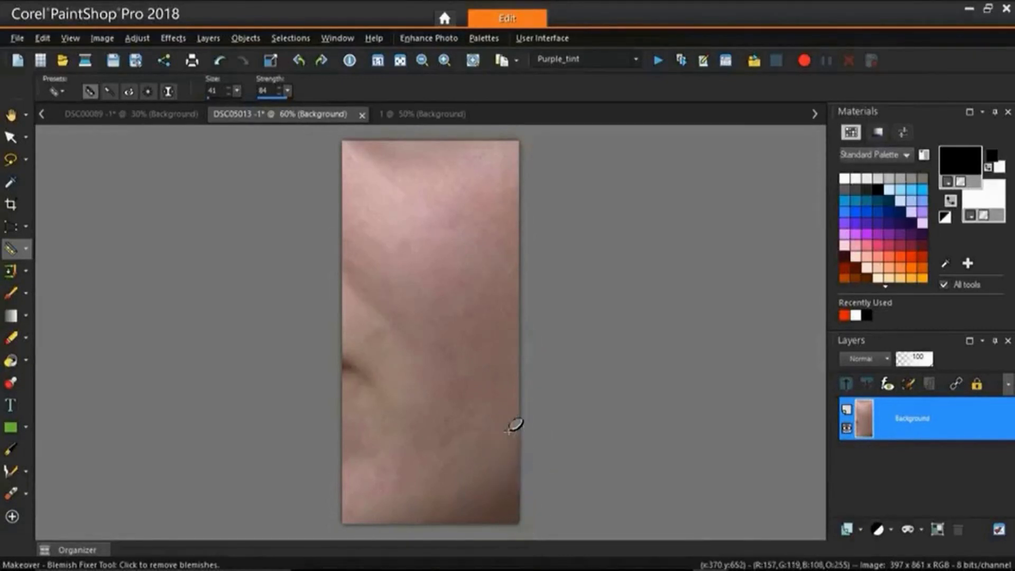
pyautogui.click(511, 424)
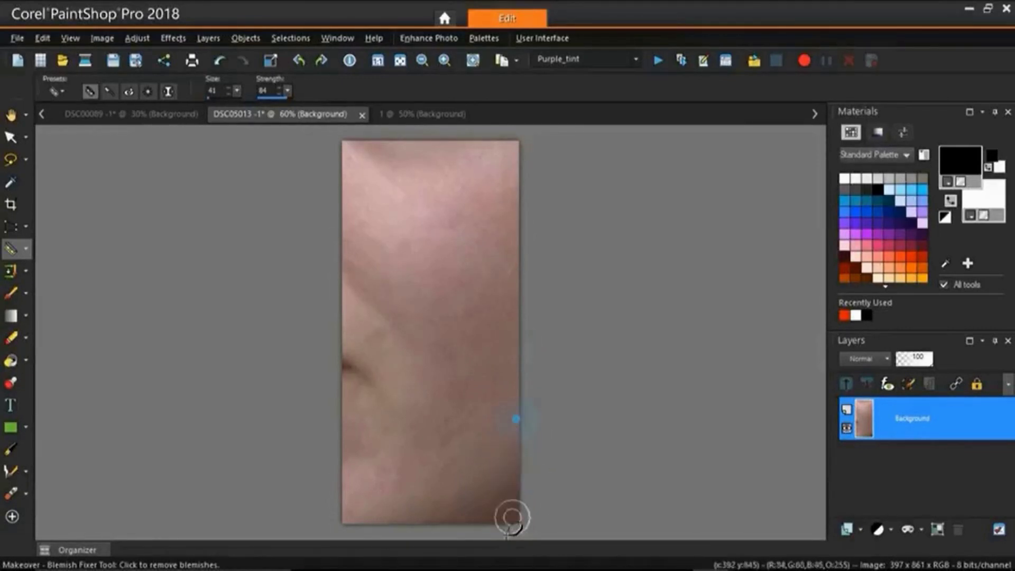